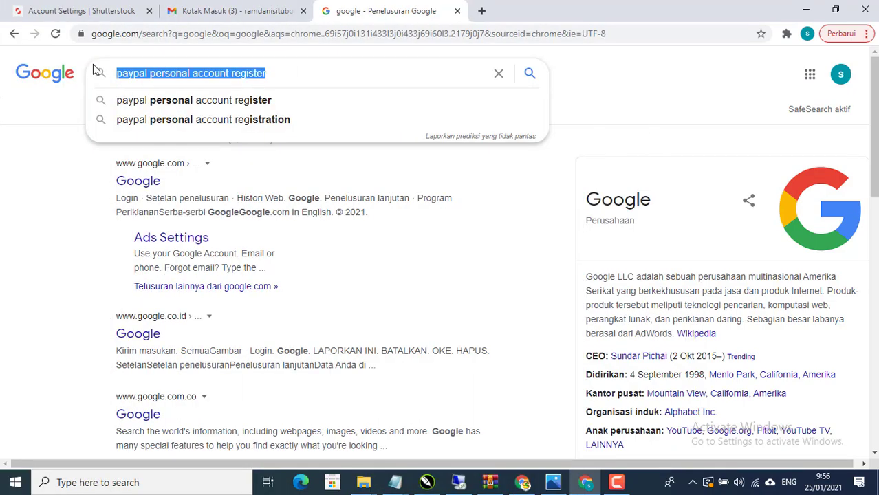
Step: Search Google for 'daftar paypal personal' and follow PayPal's 'Open A PayPal Account' ad to its home page
type("pay")
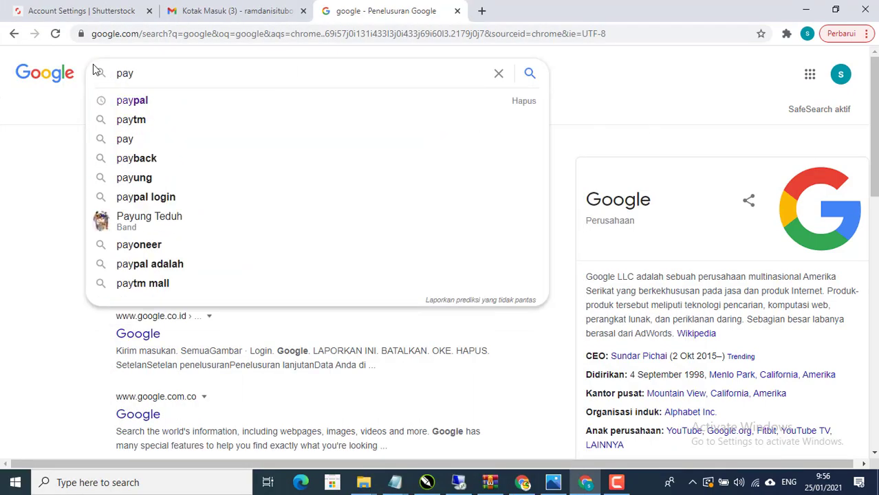
type("pal personal")
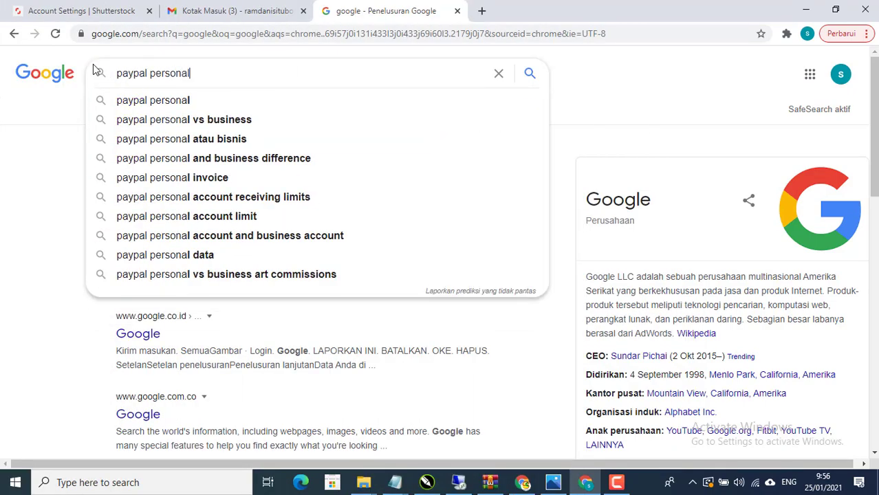
type(" daftar")
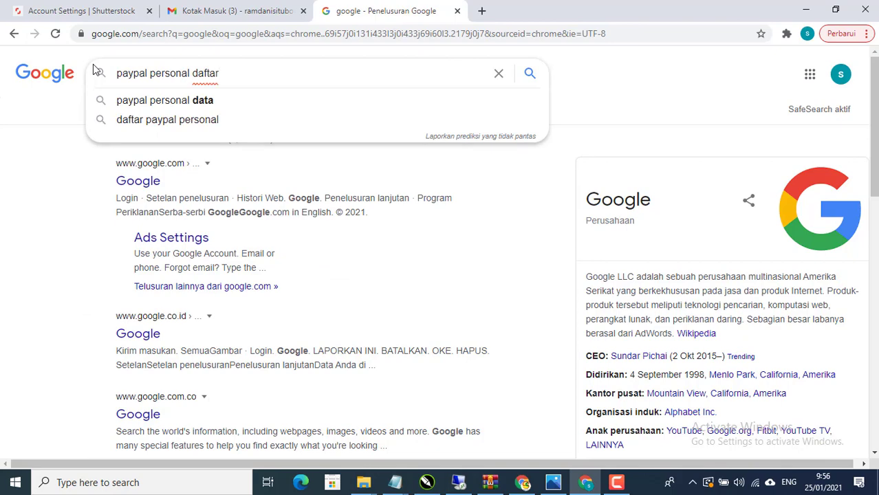
key("Down")
key("Down")
key("Return")
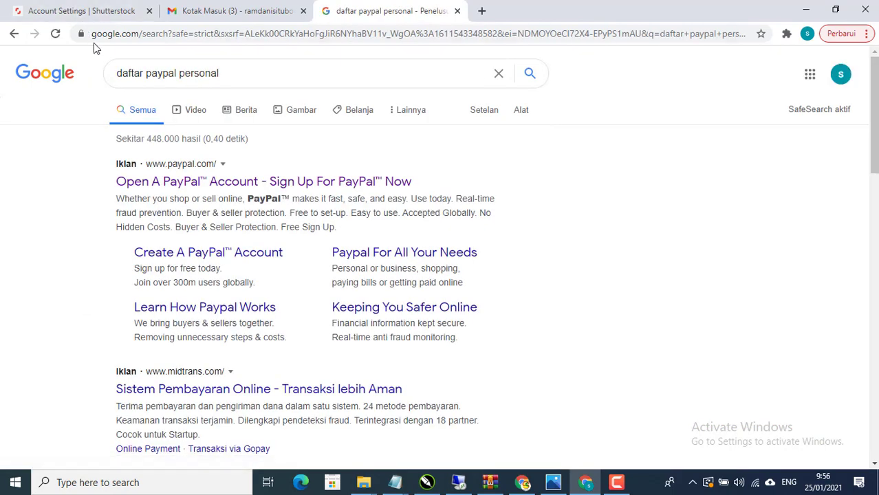
left_click(307, 187)
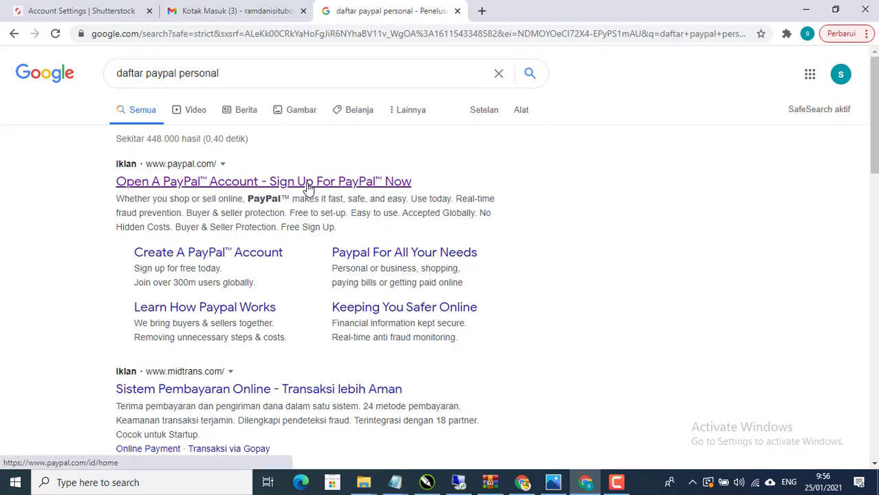
left_click(308, 187)
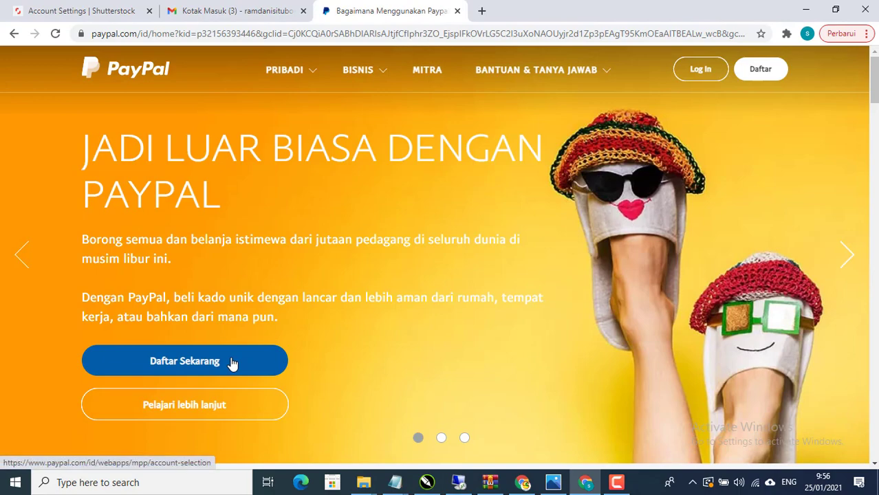
Step: Start PayPal sign-up and continue with the Rekening Pribadi personal account type
left_click(233, 362)
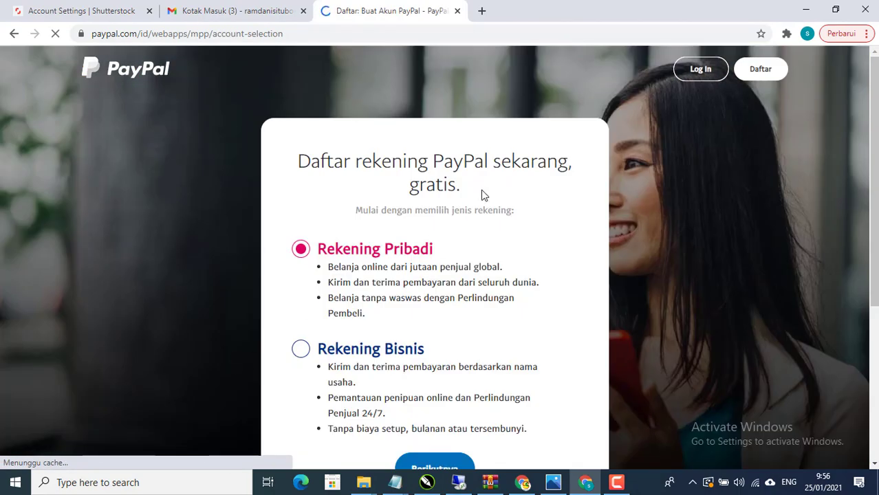
scroll(554, 178, "down", 1)
scroll(423, 221, "down", 1)
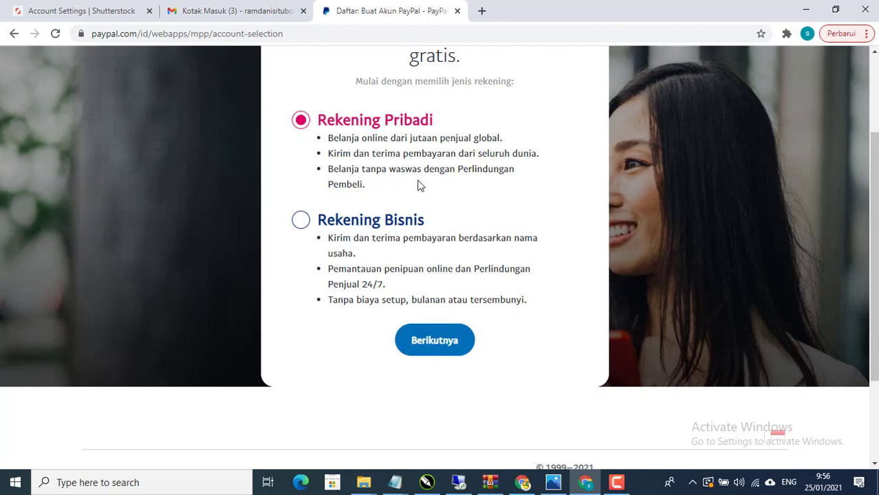
left_click(437, 341)
Step: Set the user type to 'Penjual individu / freelancer' and continue to the phone step
left_click(520, 163)
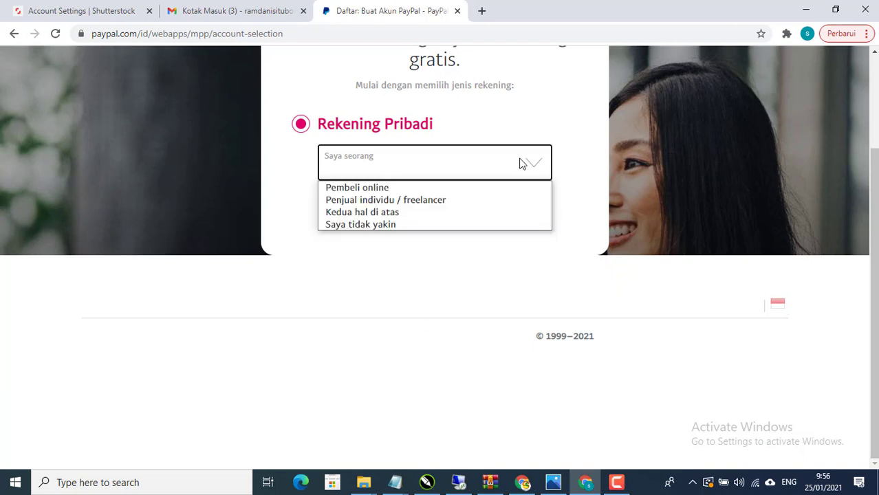
left_click(440, 204)
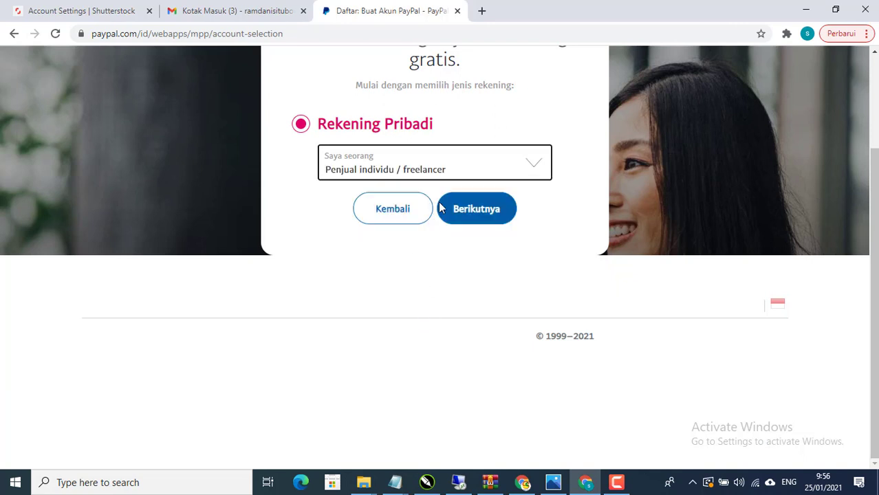
left_click(485, 215)
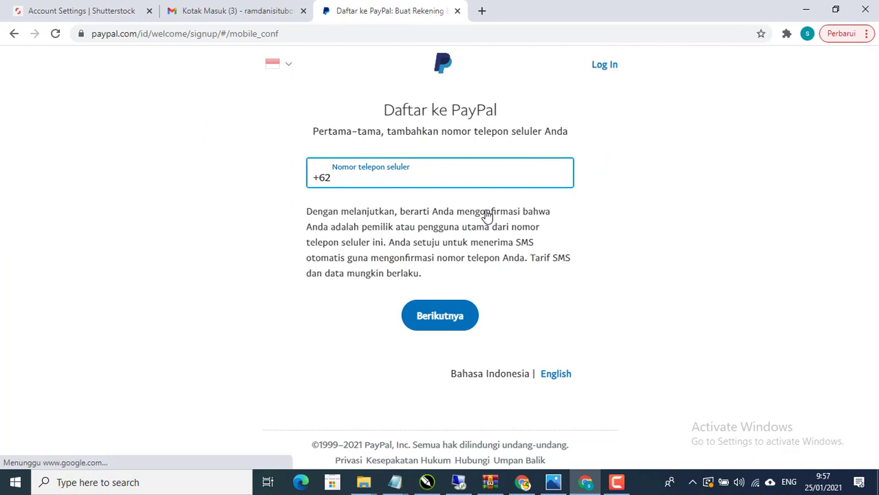
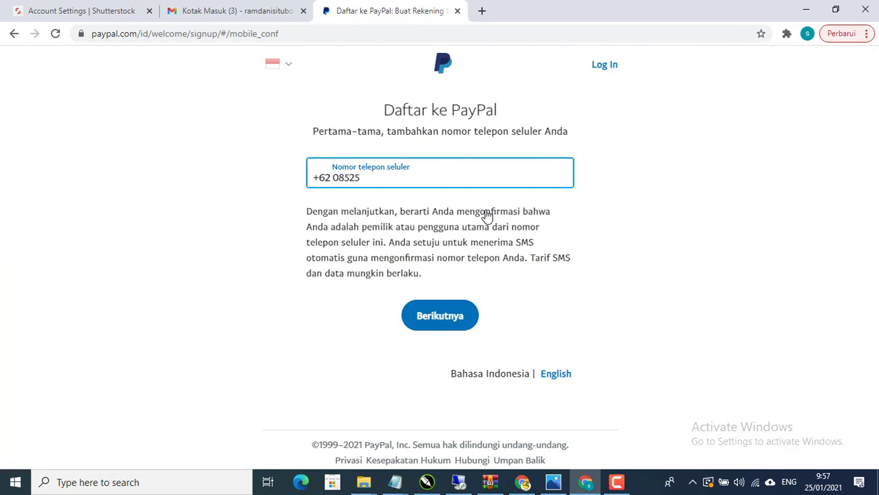
Step: Enter the mobile phone number and confirm it with the SMS verification code
left_click(442, 317)
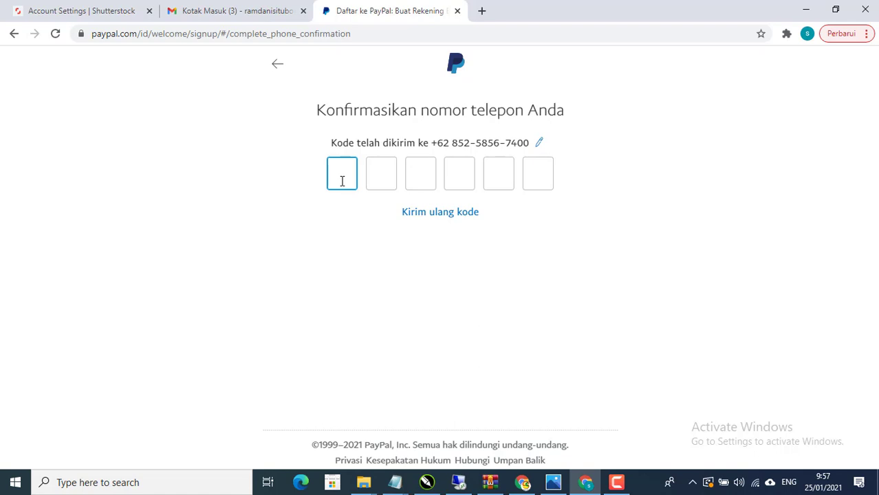
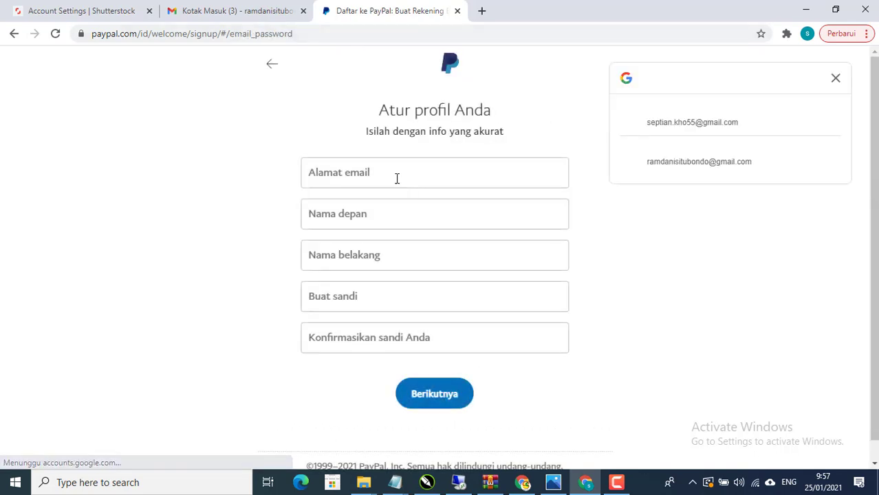
left_click(200, 7)
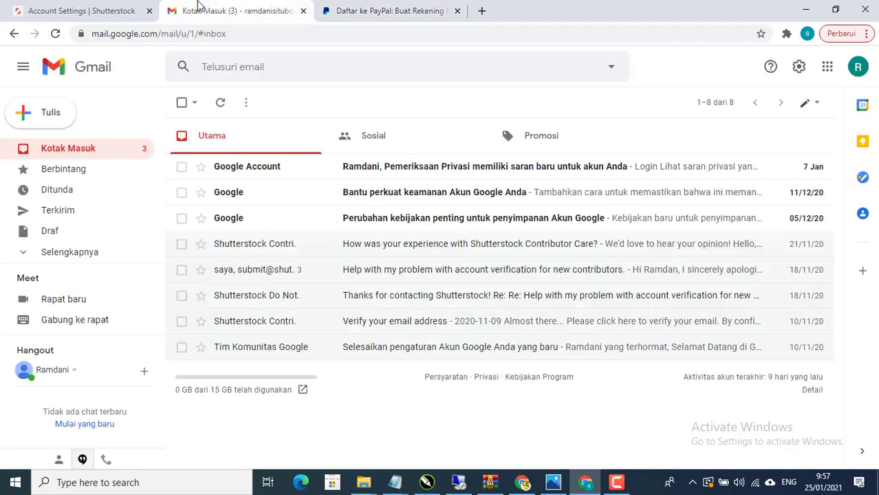
left_click(857, 67)
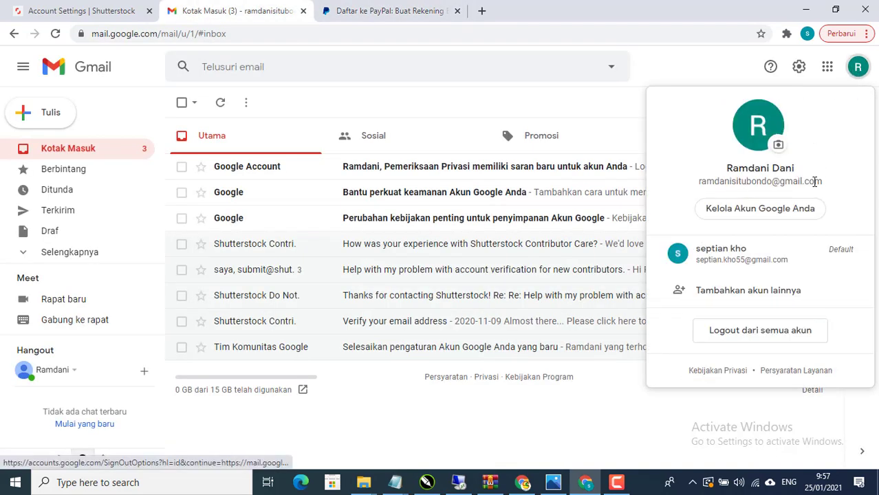
left_click_drag(821, 182, 698, 183)
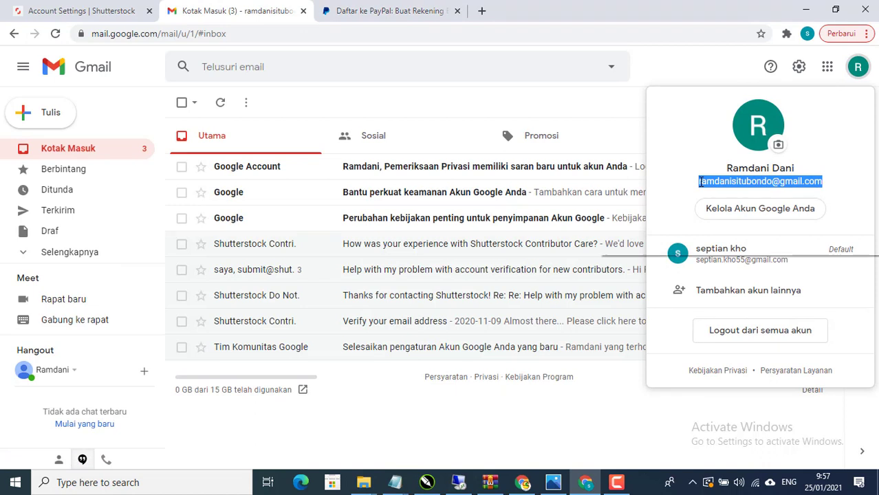
right_click(699, 184)
left_click(712, 191)
left_click(322, 11)
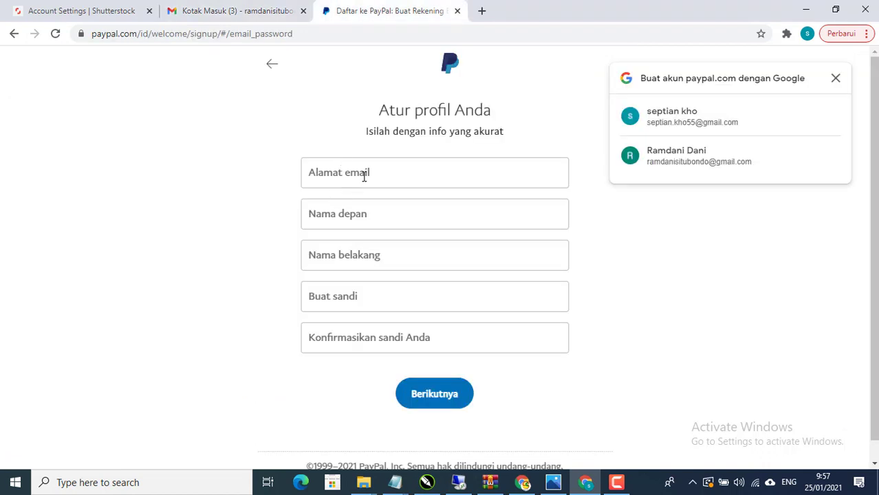
Step: Paste the copied e-mail address and fill in the first and last name
left_click(364, 176)
key("ctrl+v")
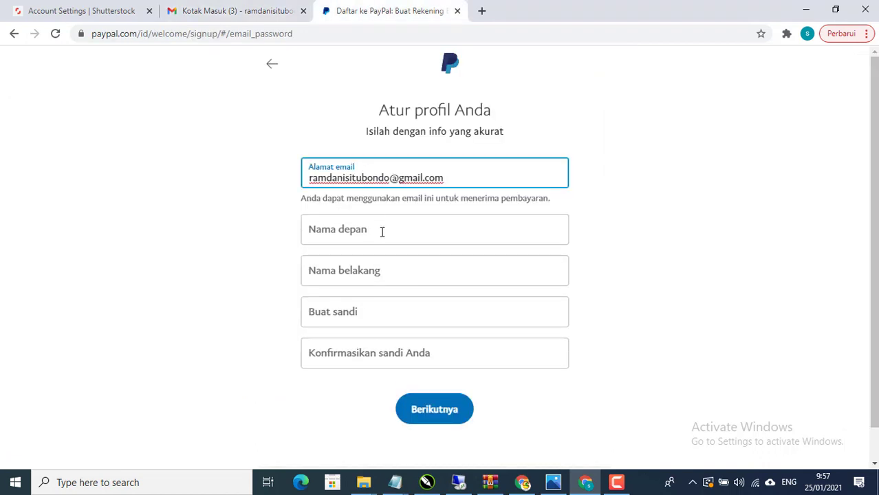
left_click(381, 233)
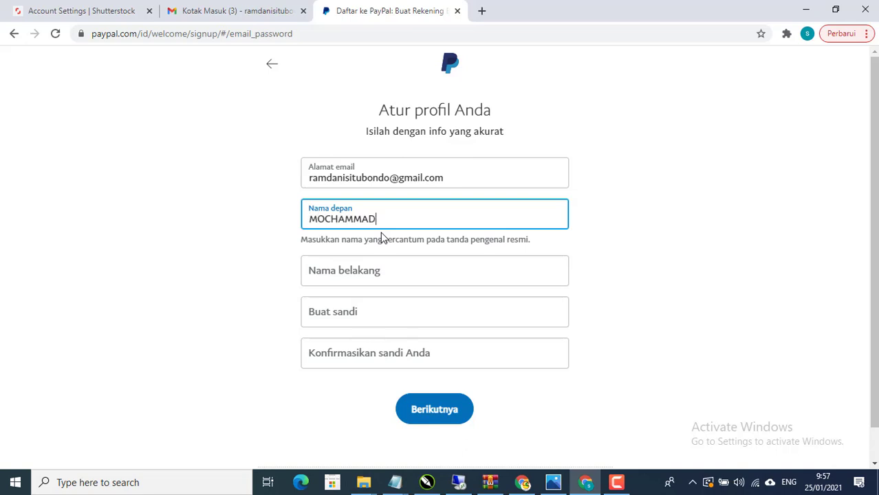
key("Tab")
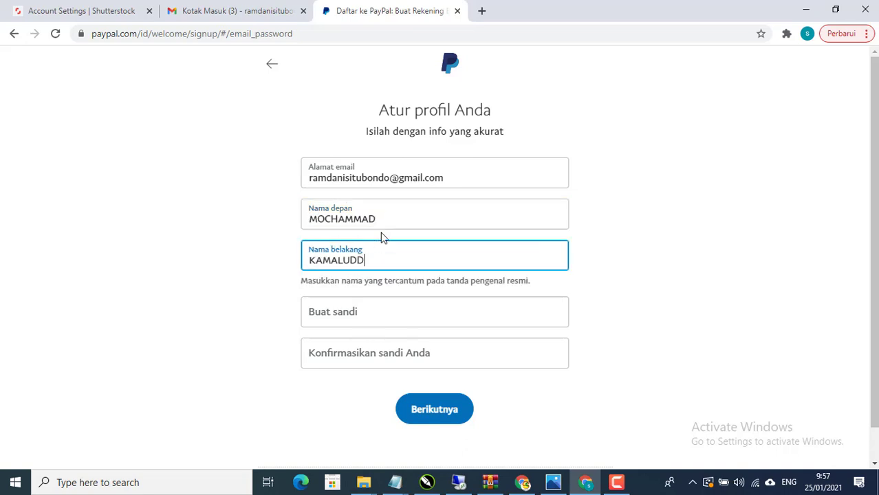
Step: Enter and confirm the account password, submit the profile, and decline saving the password
key("Tab")
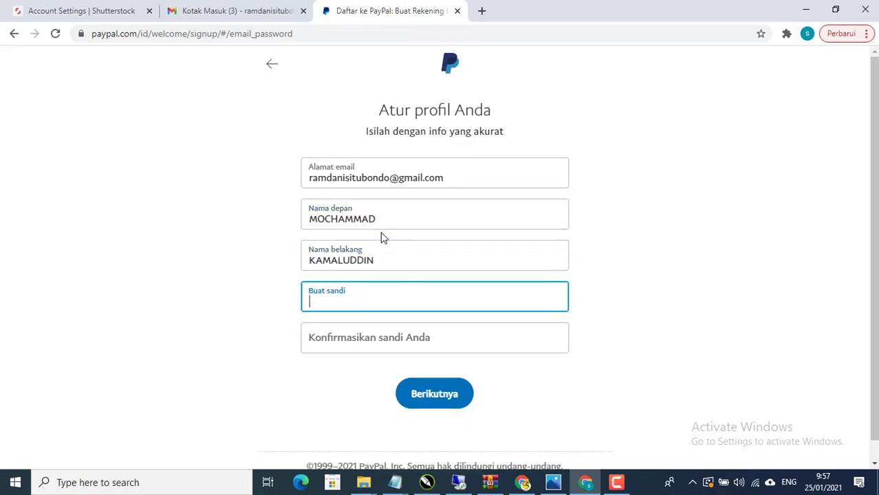
type("•••••")
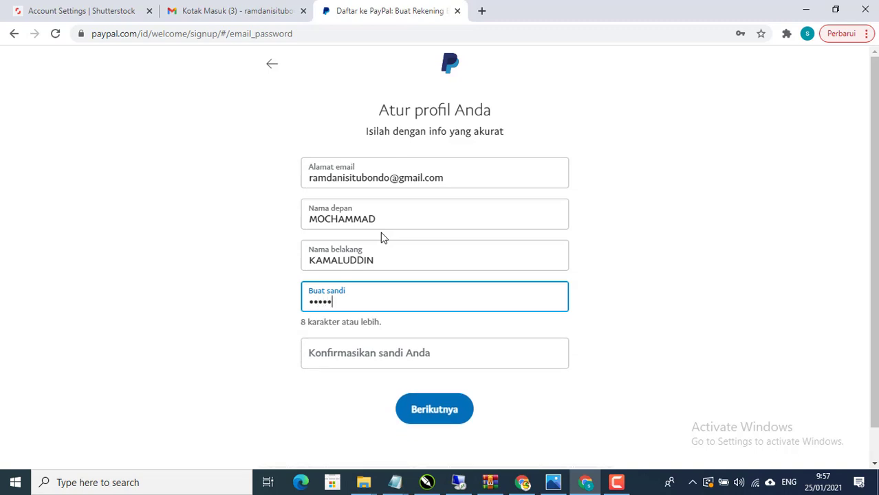
type("•••••••")
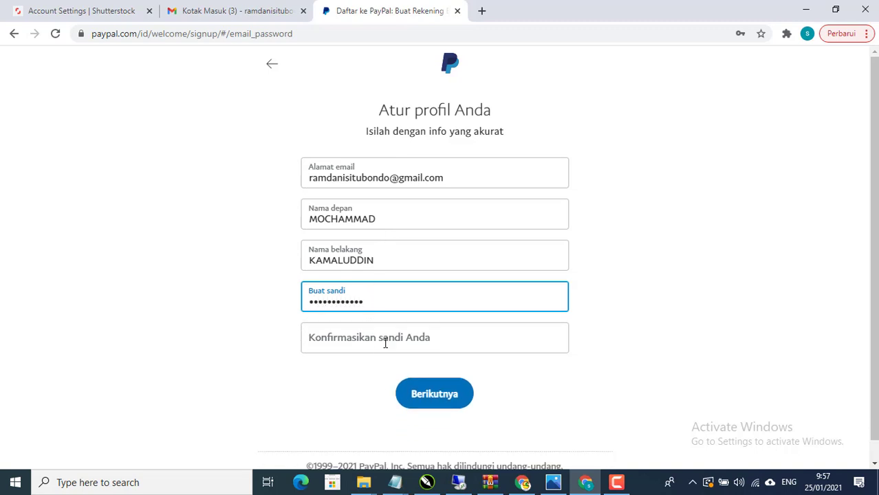
left_click(385, 343)
type("••••")
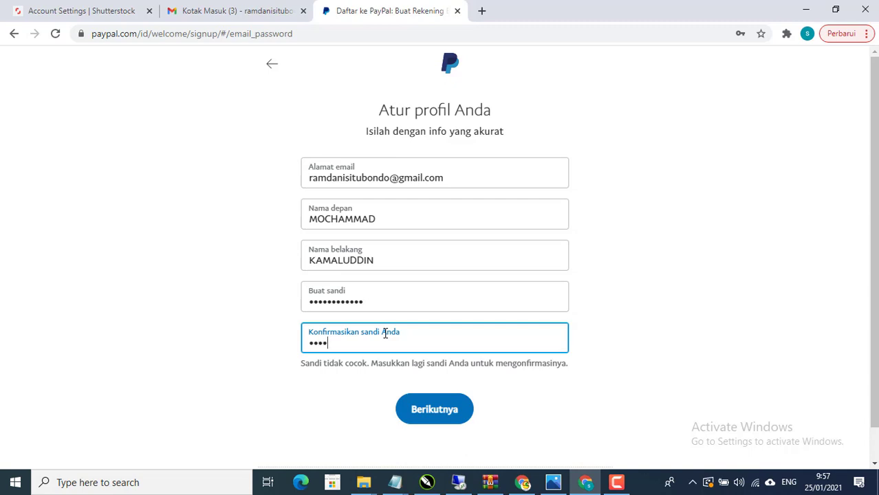
type("••••••••")
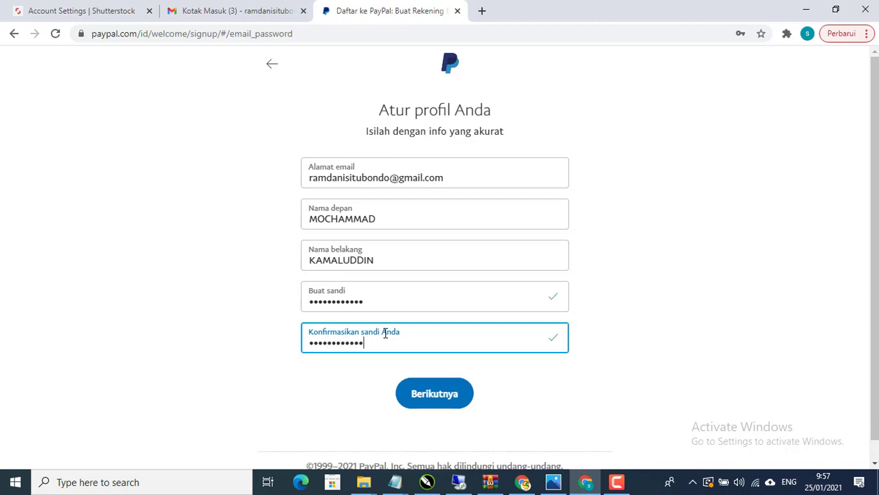
left_click(612, 334)
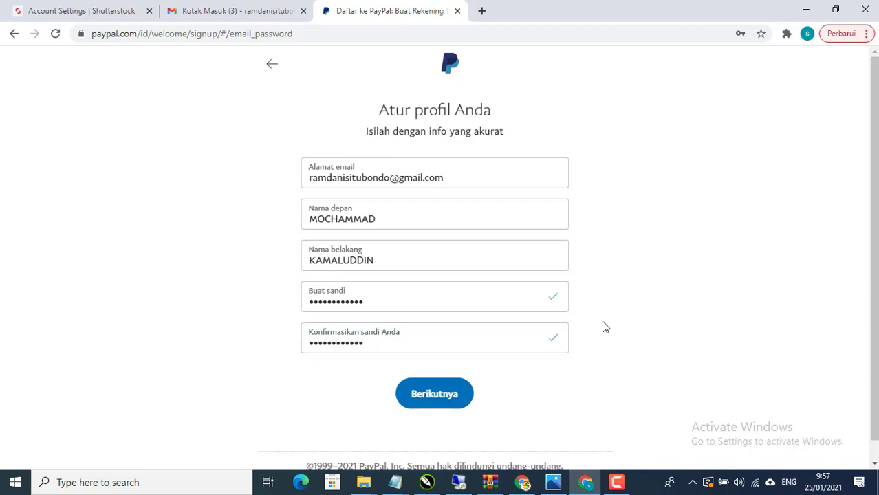
left_click(445, 401)
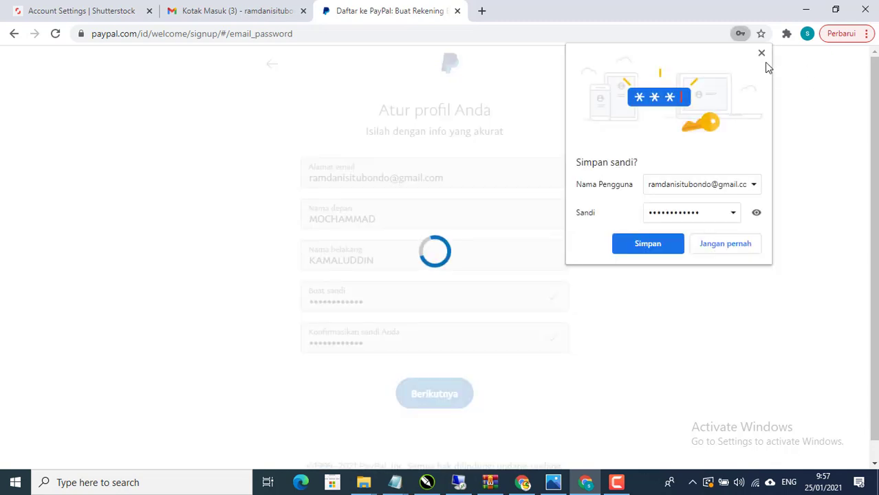
left_click(761, 53)
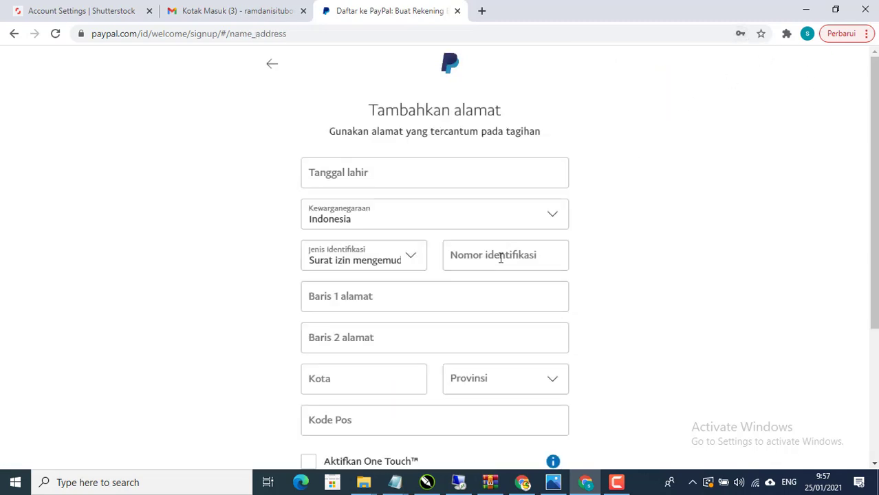
Step: Enter the date of birth, choose KTP as identification type, and enter the ID number
scroll(615, 218, "down", 1)
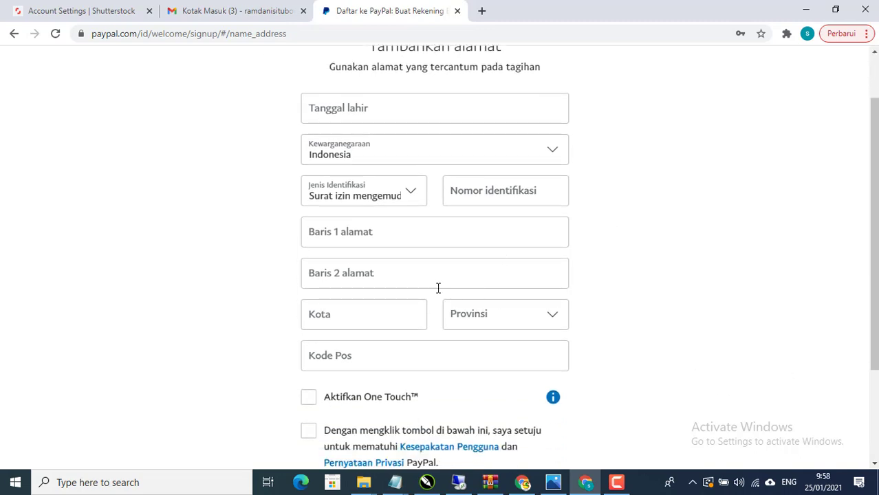
scroll(605, 251, "down", 1)
scroll(598, 249, "up", 1)
left_click(413, 115)
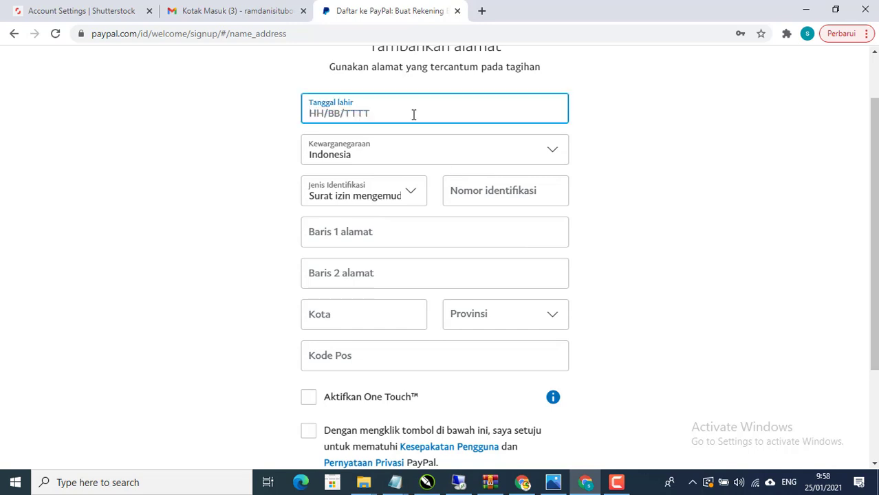
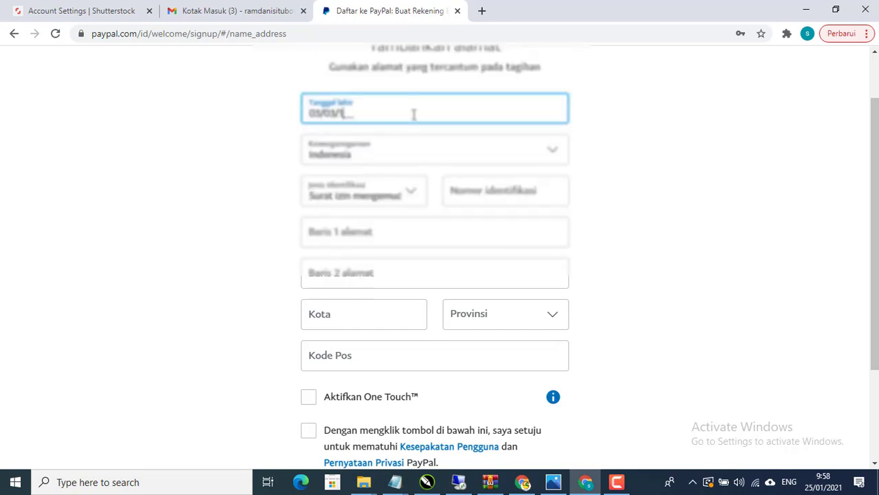
left_click(410, 196)
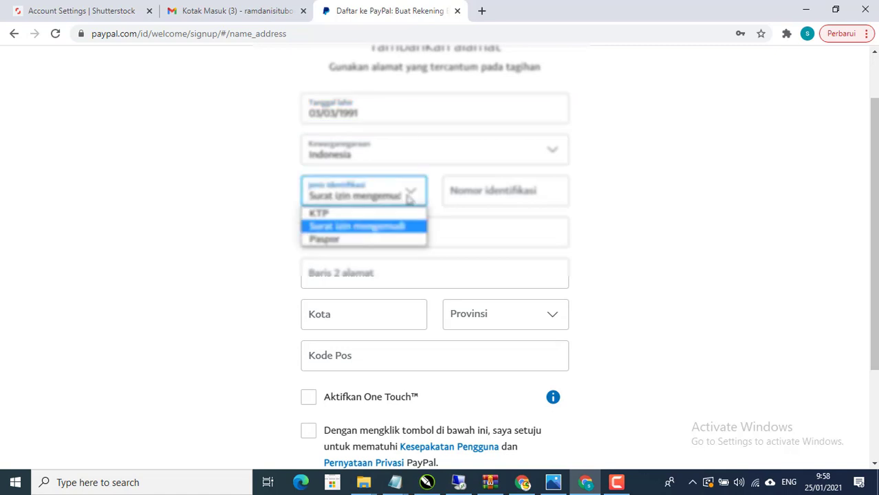
left_click(372, 214)
left_click(493, 191)
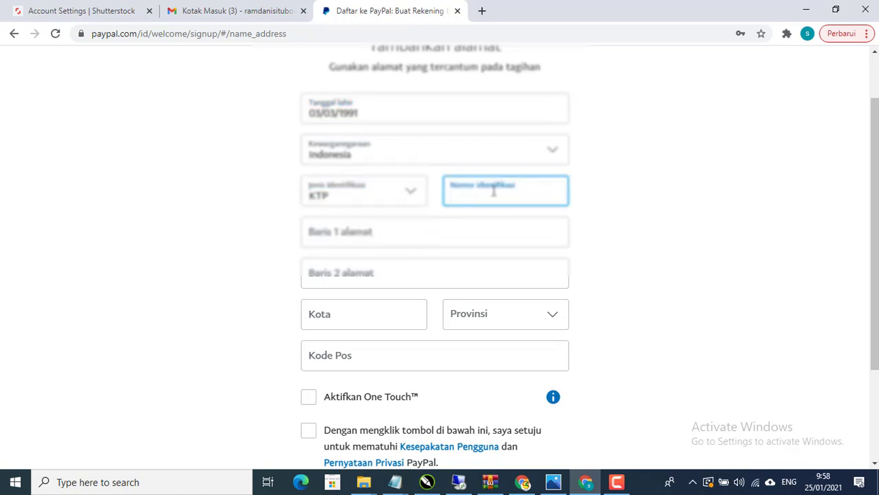
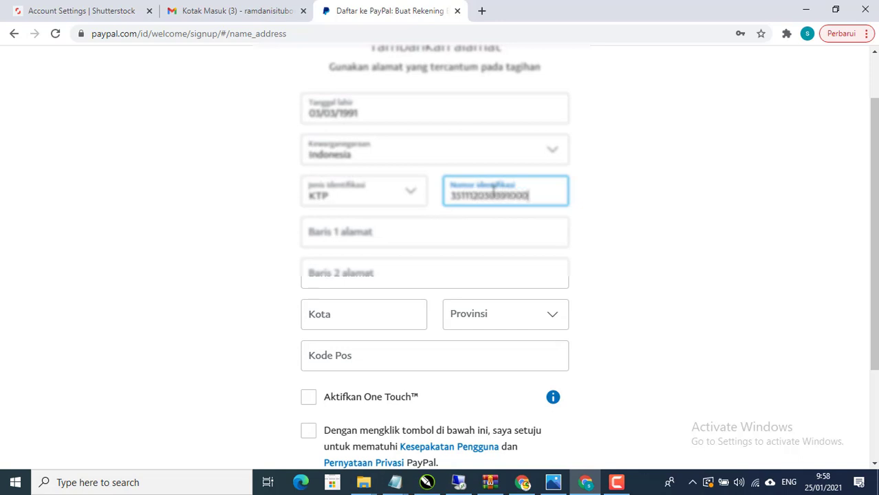
Step: Fill the first address line and copy the same address into the second line
left_click(491, 221)
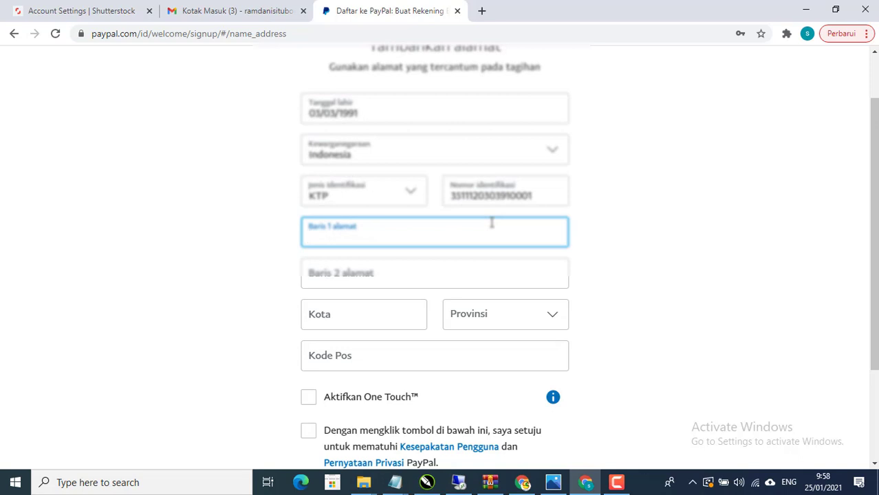
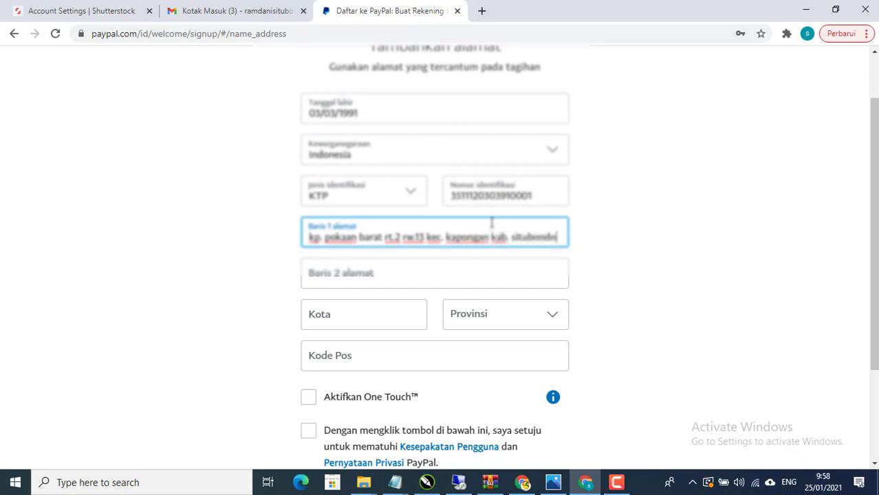
key("ctrl+a")
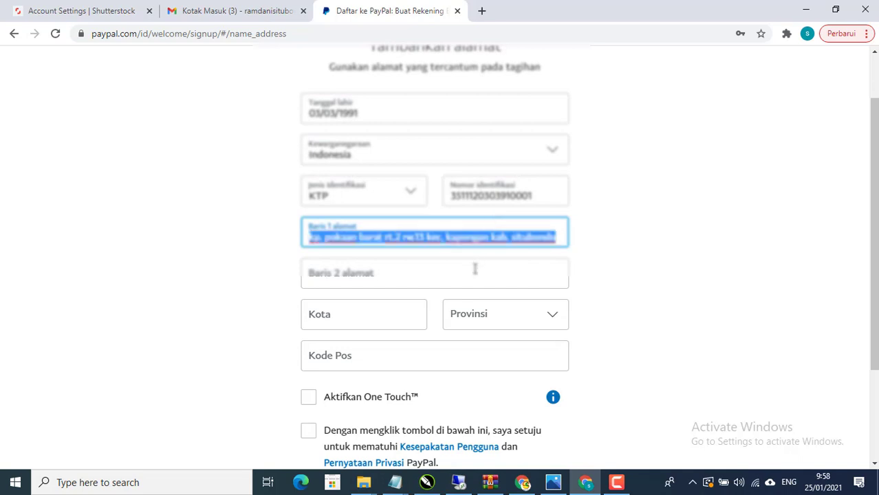
left_click(475, 269)
Step: Set the province to Jawa Timur, fill city and postal code, and accept the agreement
left_click(405, 318)
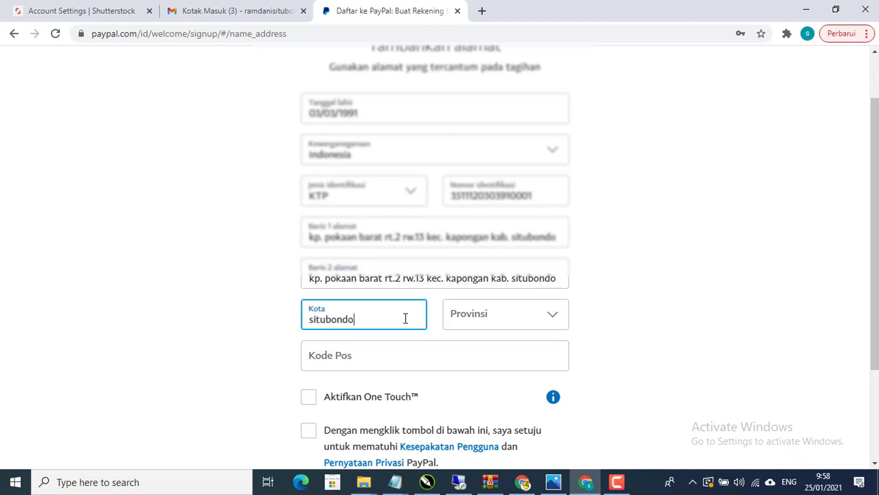
left_click(537, 316)
type("jaw")
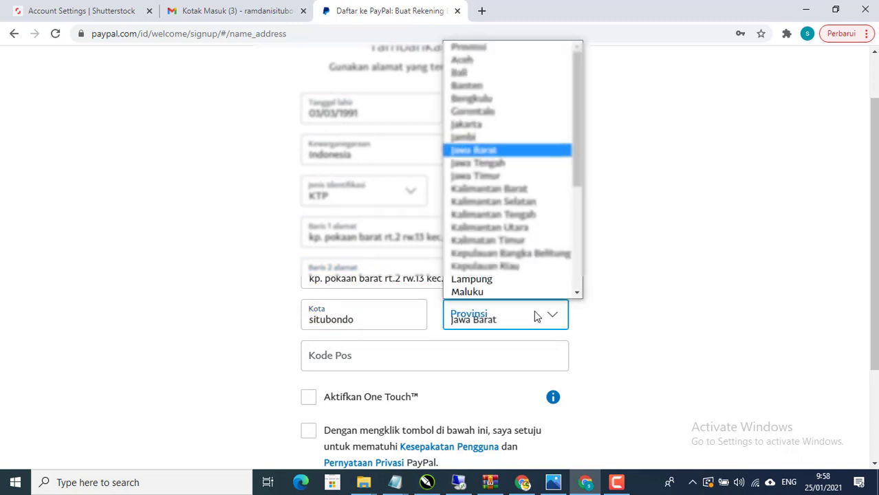
left_click(515, 177)
left_click(417, 352)
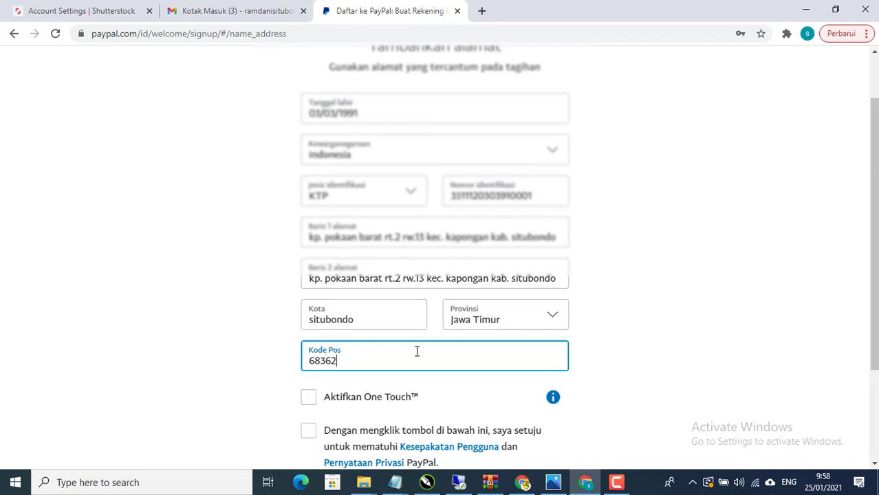
scroll(482, 393, "down", 1)
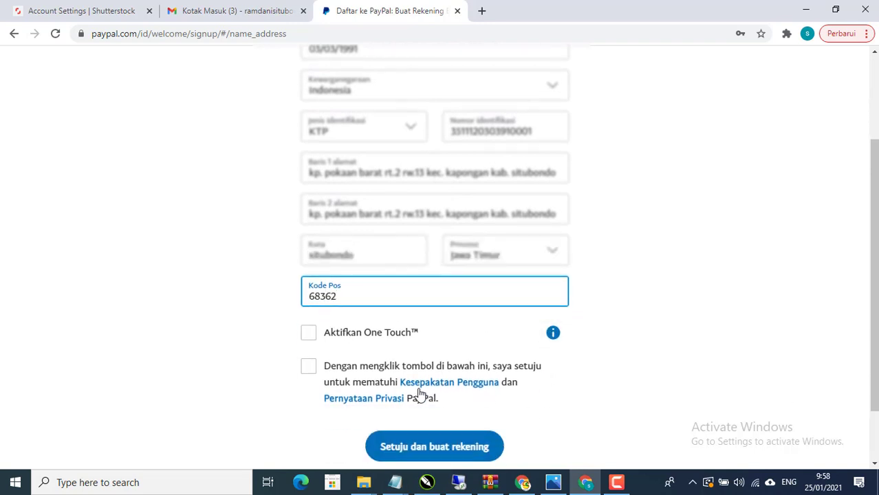
left_click(307, 368)
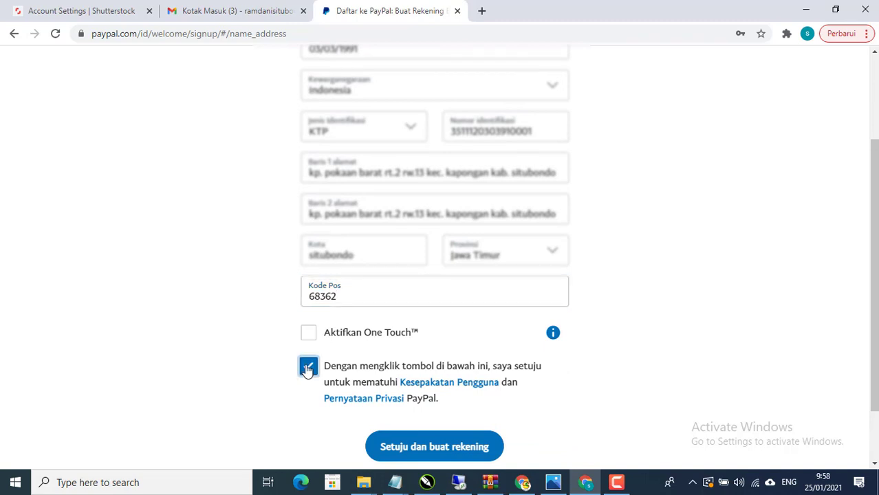
Step: Create the account with Setuju dan buat rekening, then open the link-a-card form
left_click(463, 448)
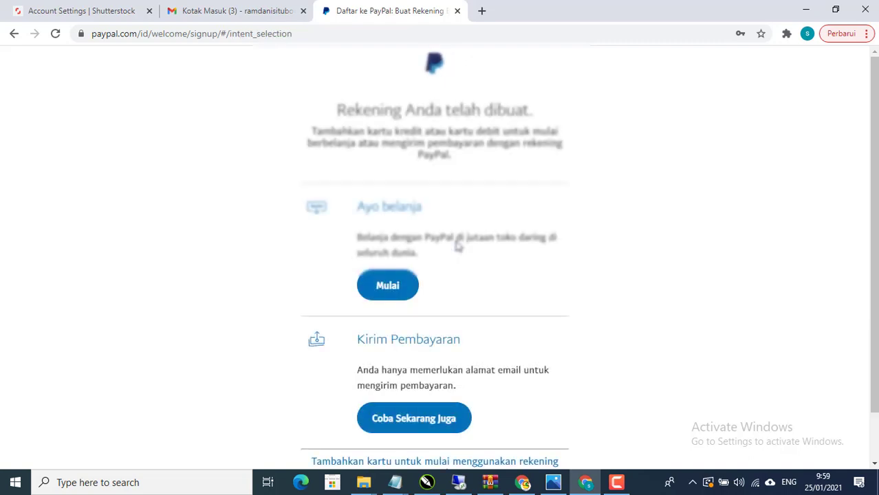
scroll(518, 304, "down", 1)
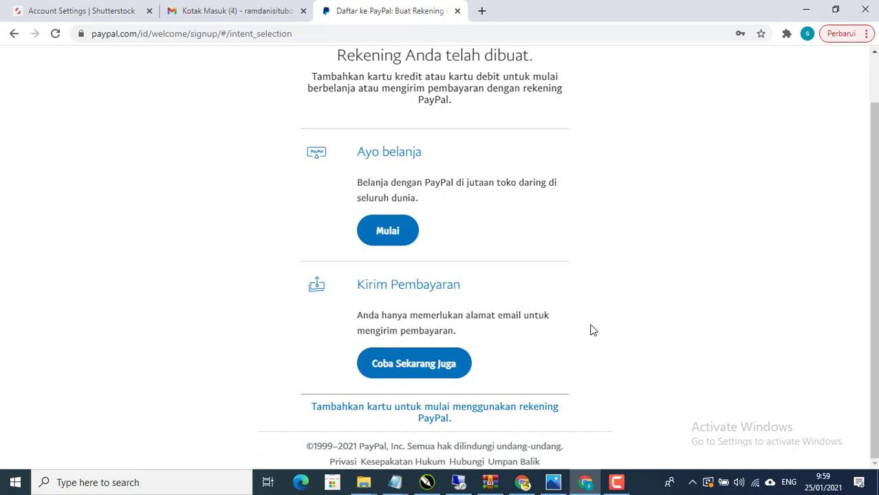
left_click(515, 410)
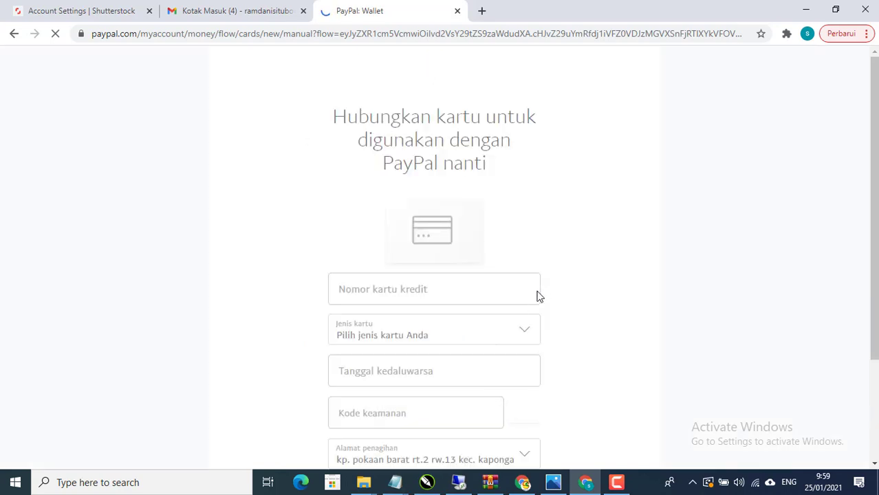
Step: Leave the PayPal card form untouched and open a new browser tab beside it
scroll(540, 295, "down", 2)
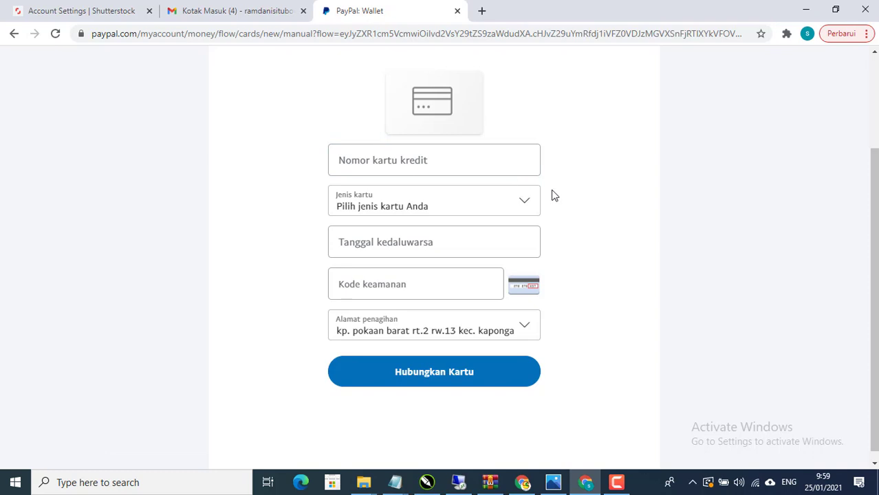
scroll(588, 269, "up", 1)
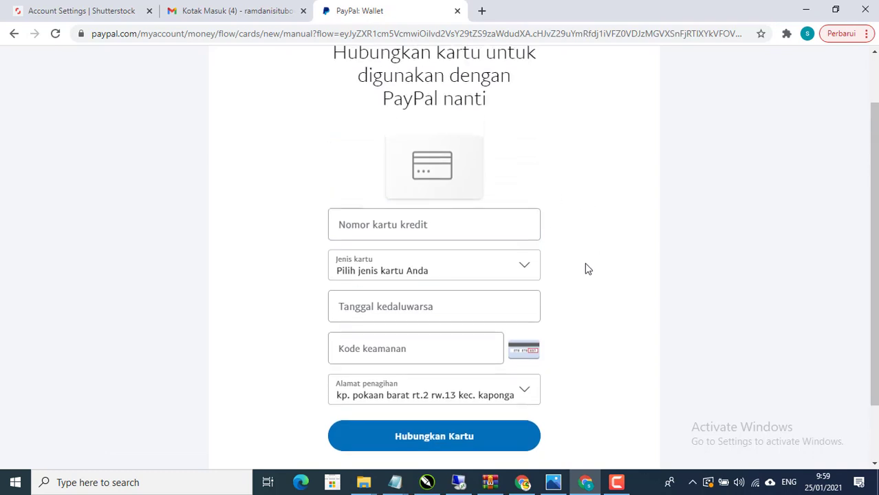
scroll(588, 269, "up", 1)
scroll(588, 220, "down", 2)
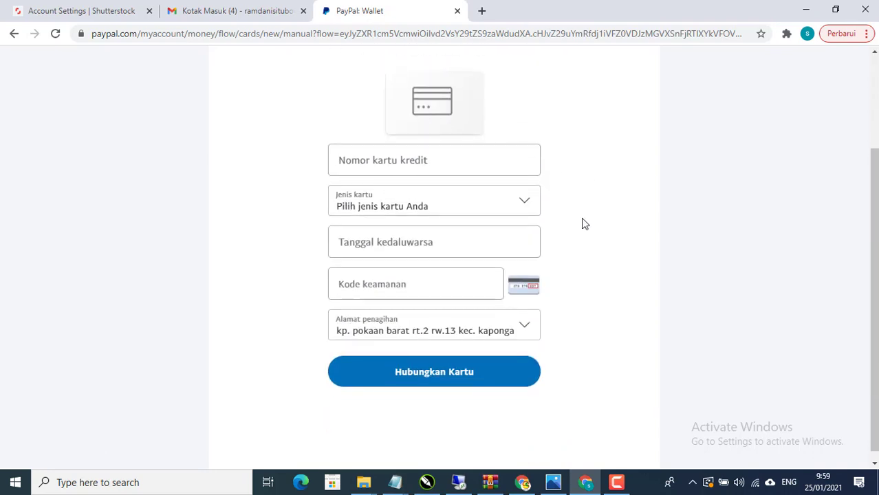
left_click(482, 9)
Step: Search Google for 'beli vcc', then search 'tokopedia' in another tab and open Tokopedia.com
type("beli vcc")
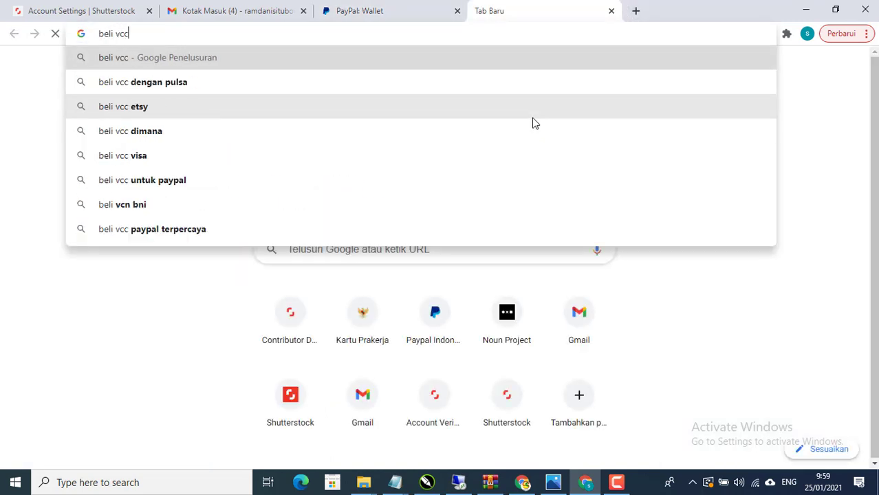
key("Return")
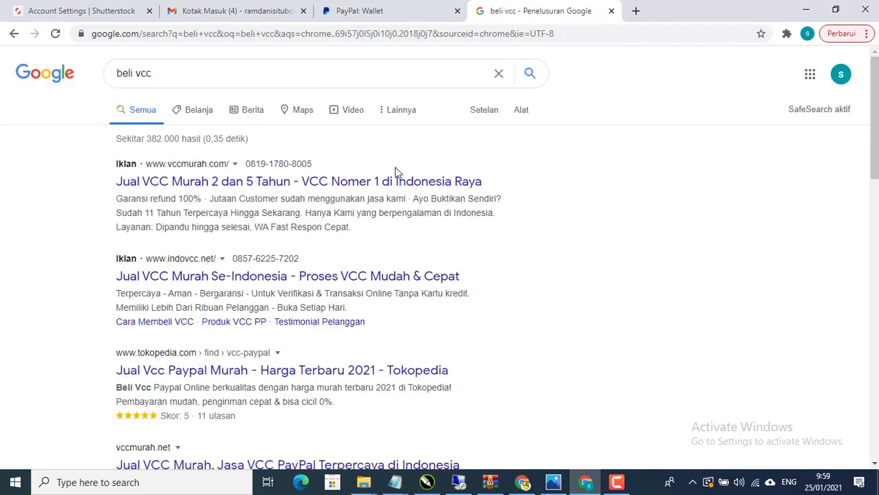
left_click(635, 11)
type("tokopedia")
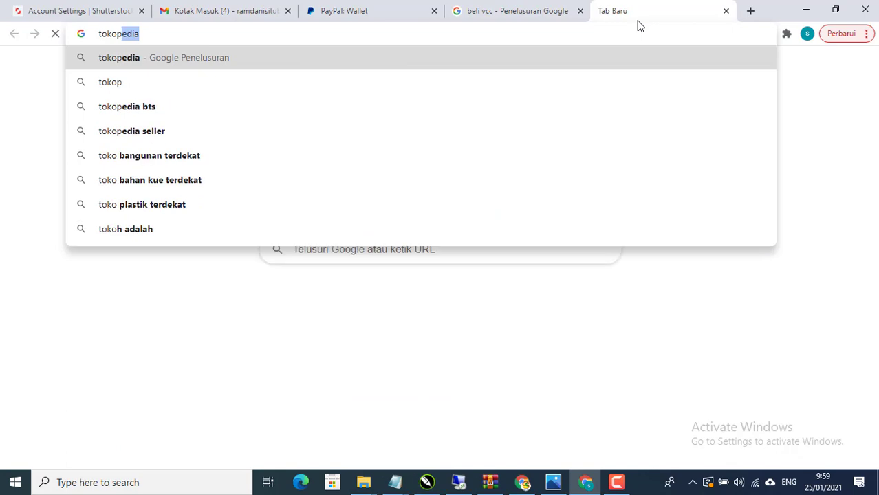
key("Return")
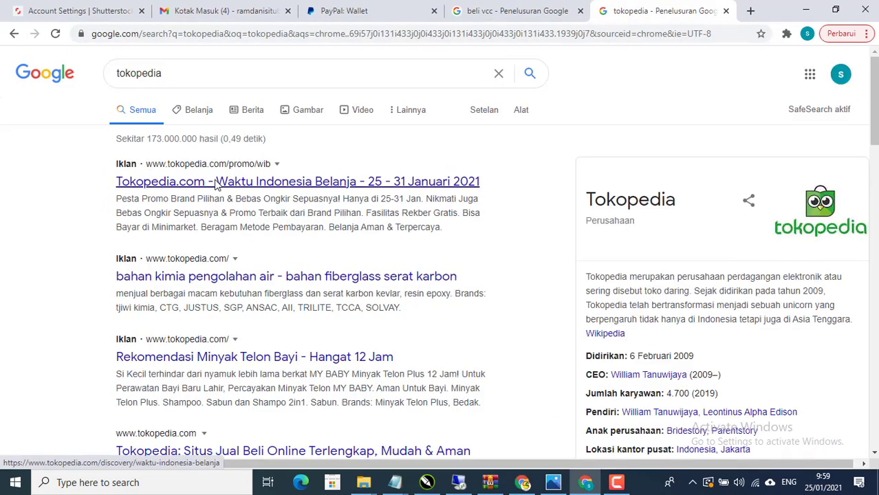
left_click(215, 182)
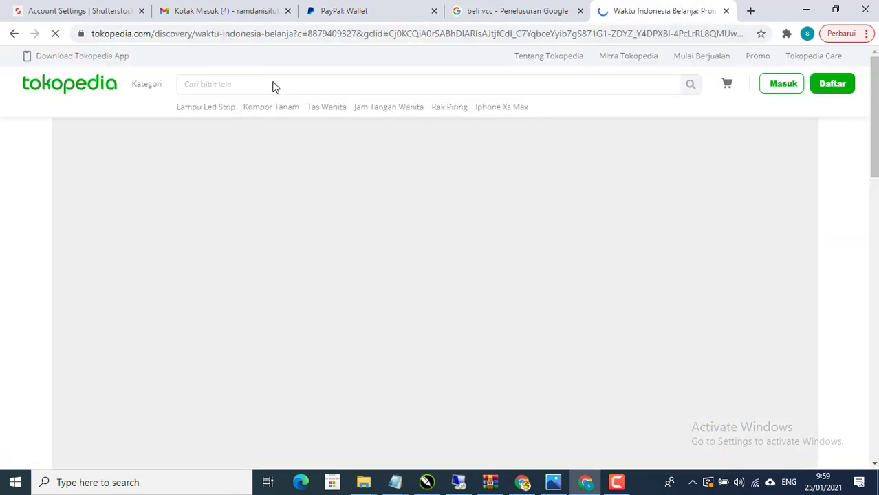
Step: Search Tokopedia for 'beli vcc', browse the results, and dismiss the Google sign-in popup
left_click(274, 84)
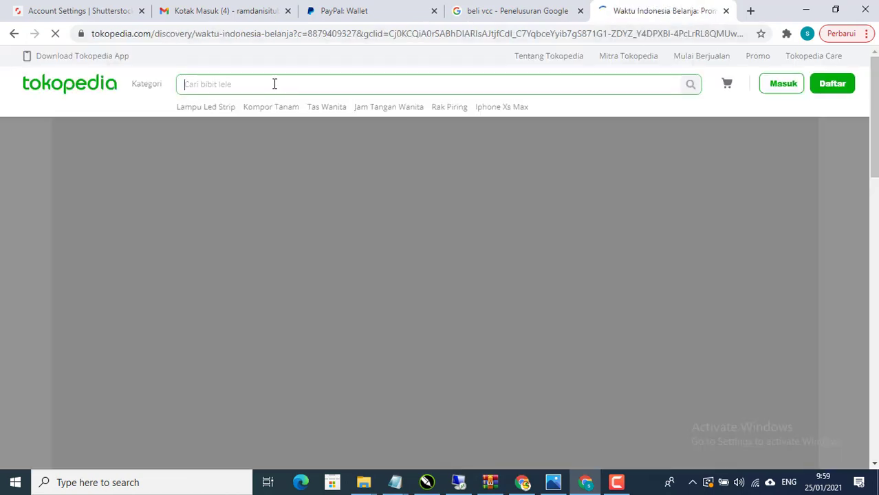
type("beli v")
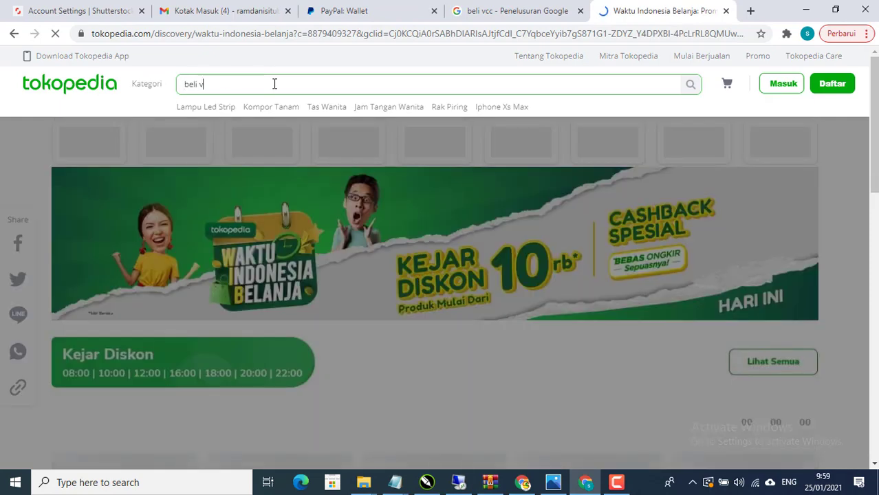
type("cc")
key("Return")
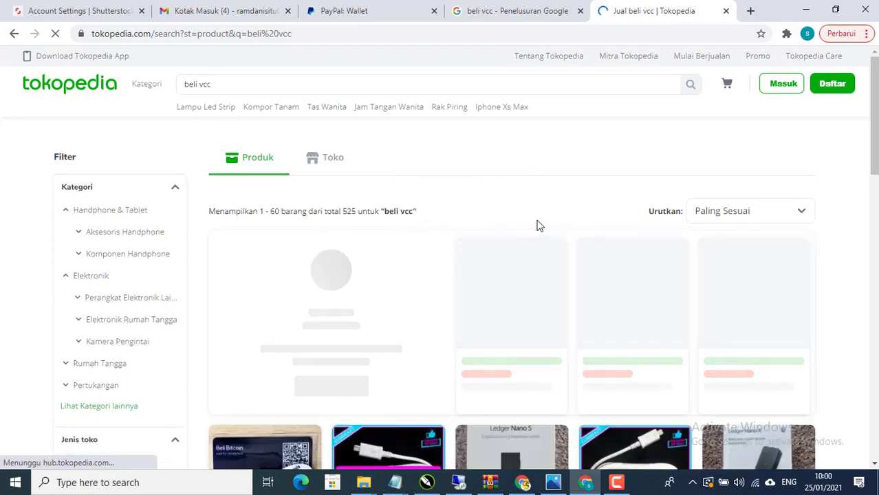
scroll(540, 222, "down", 3)
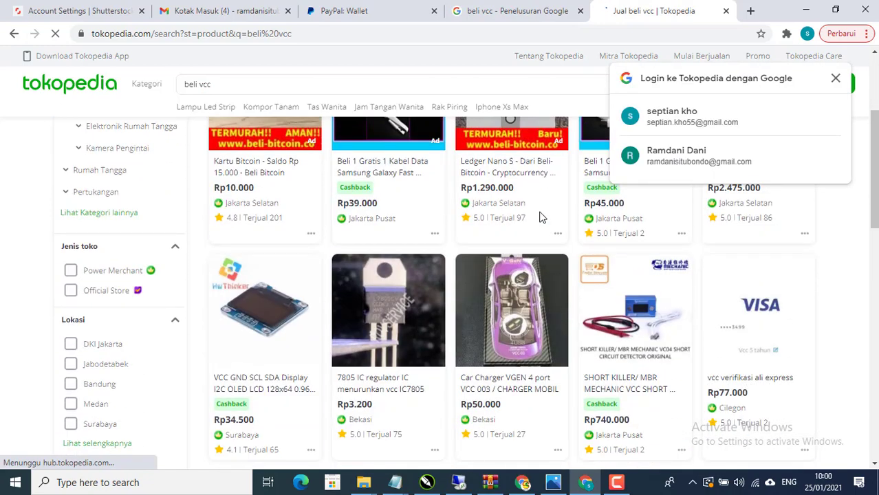
scroll(450, 217, "down", 4)
scroll(450, 221, "up", 3)
scroll(648, 177, "down", 1)
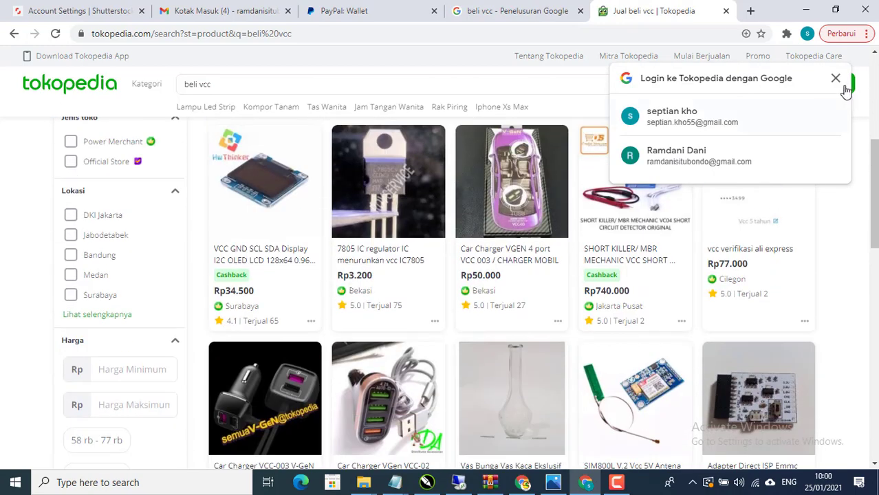
left_click(835, 82)
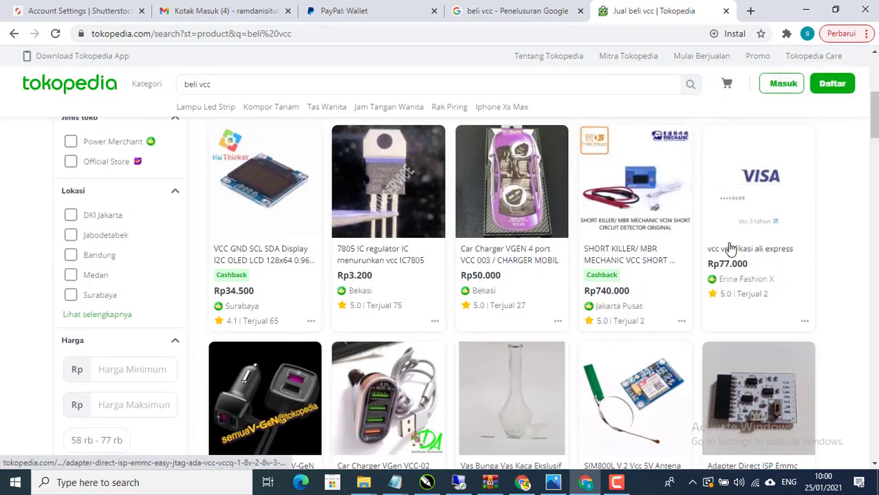
scroll(515, 213, "down", 5)
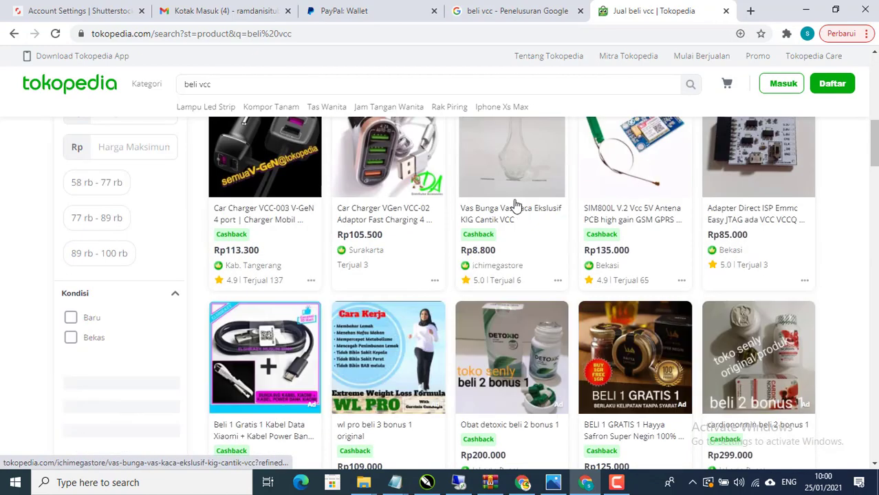
scroll(481, 193, "up", 5)
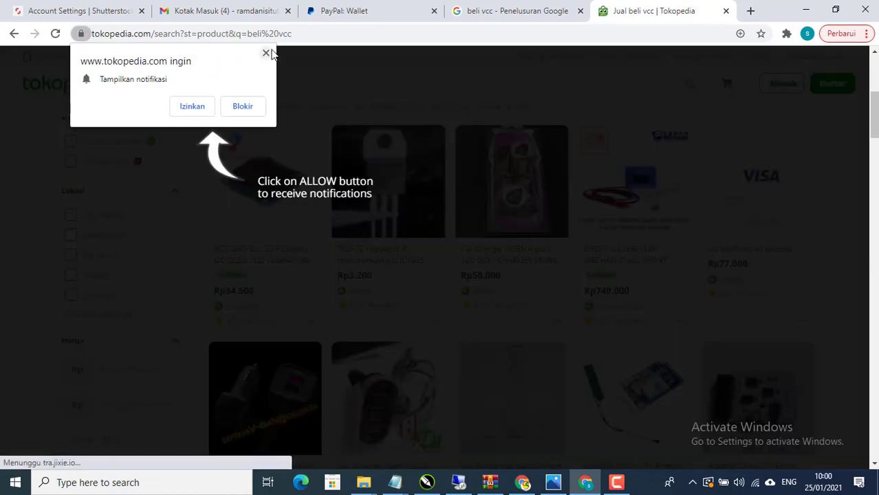
Step: Search Tokopedia for 'vcc verifikasi paypal' and scroll through the four listings
left_click(264, 54)
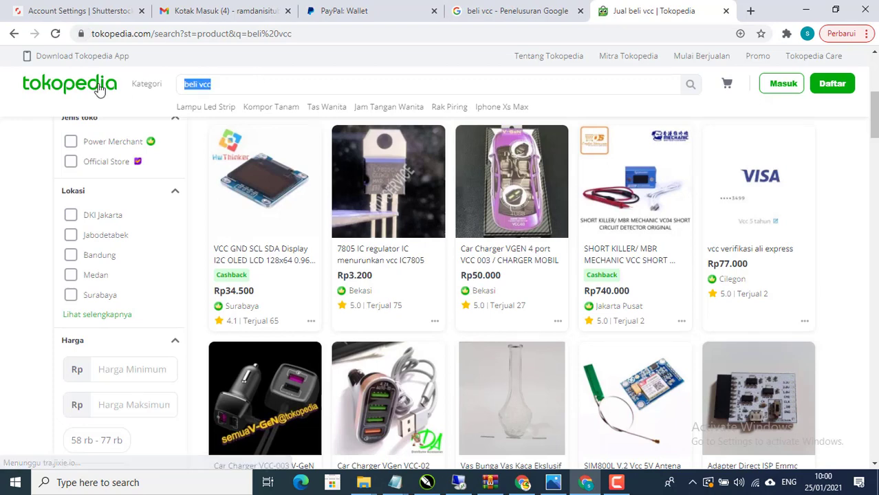
type("vcc verifikasi paypal")
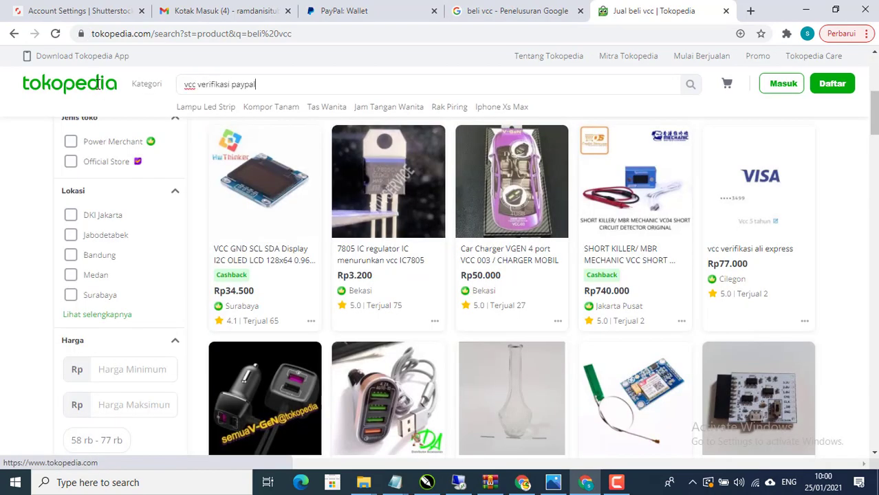
key("Return")
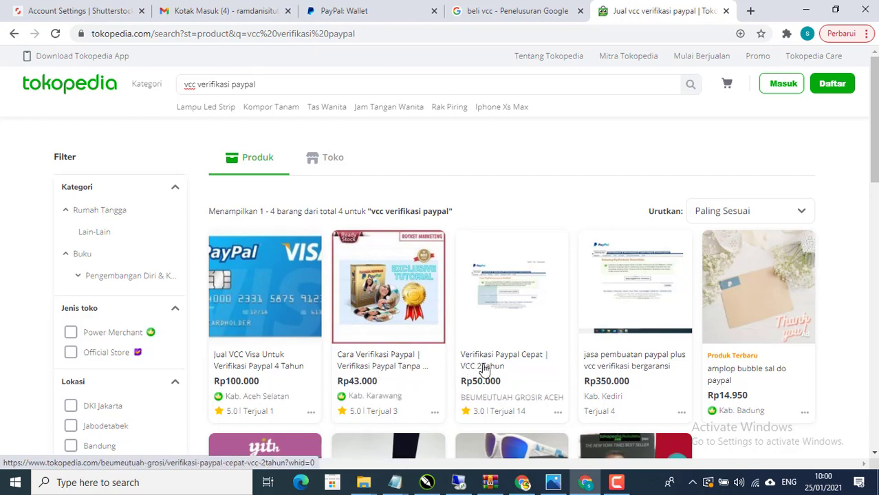
scroll(522, 385, "down", 1)
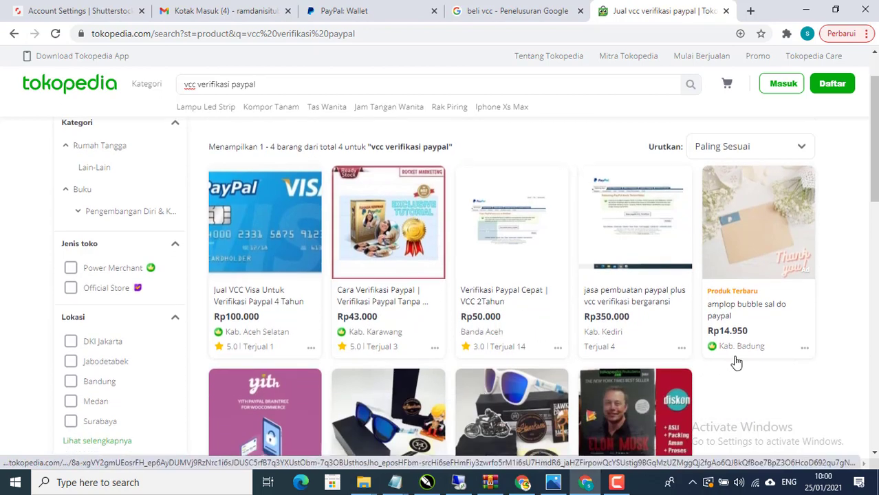
scroll(736, 361, "down", 1)
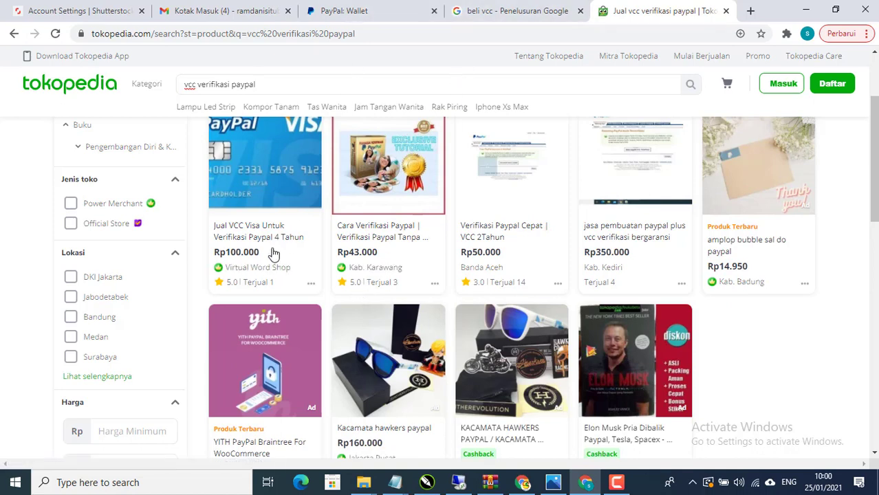
Step: Back on the PayPal Wallet tab, reload the card form and submit Hubungkan Kartu with empty fields
left_click(353, 11)
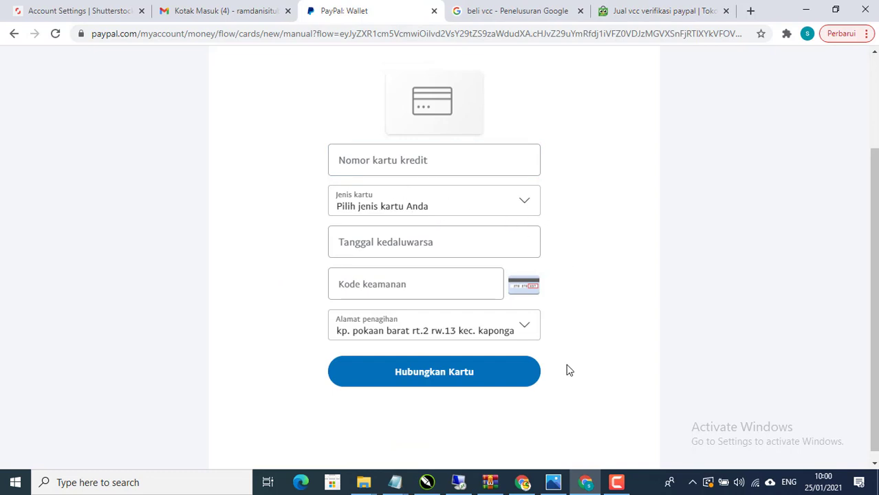
scroll(590, 299, "up", 2)
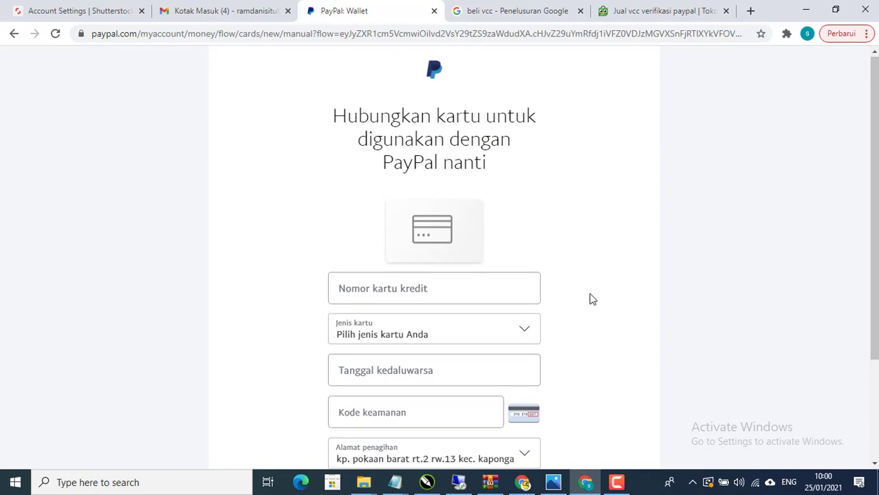
scroll(590, 298, "down", 2)
scroll(596, 243, "up", 2)
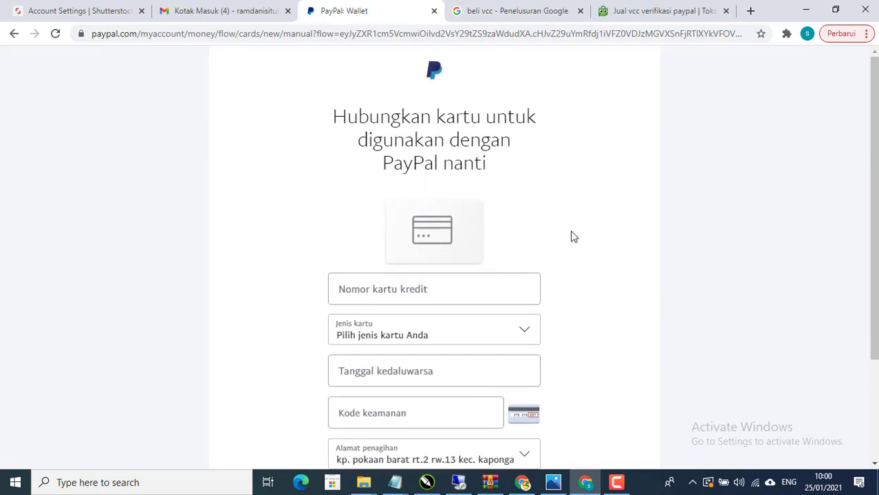
left_click(13, 34)
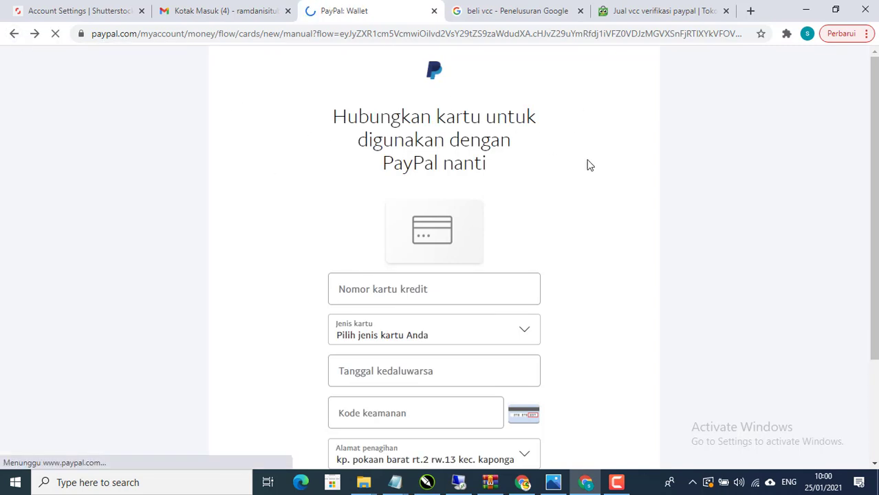
left_click(14, 34)
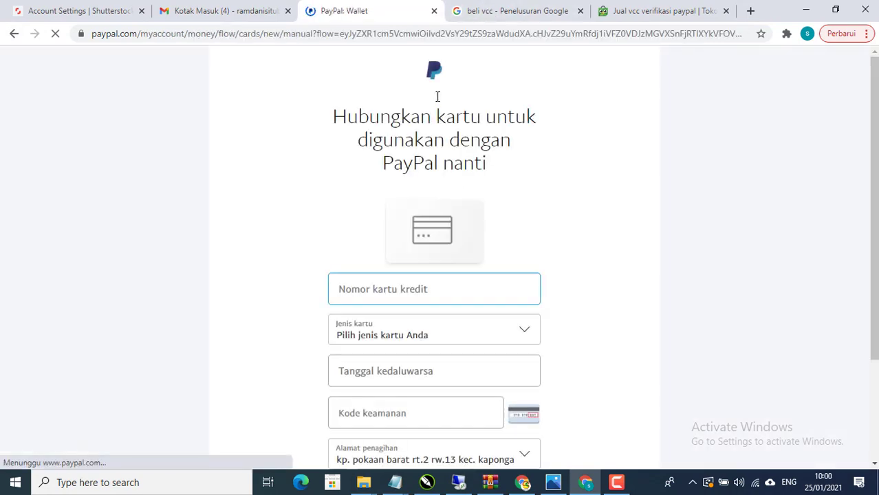
scroll(574, 282, "down", 2)
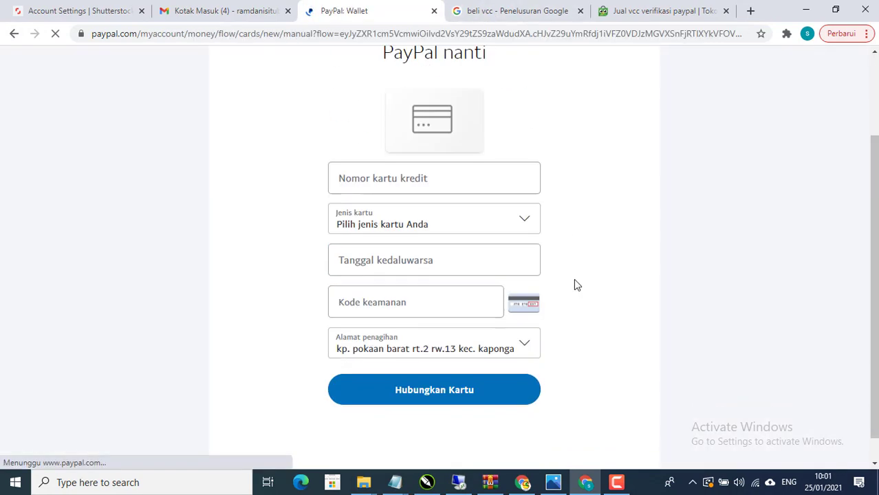
left_click(491, 372)
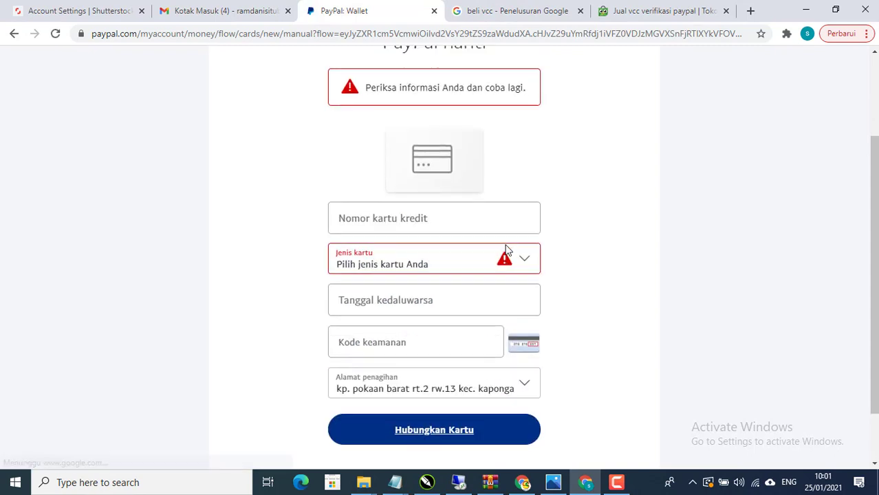